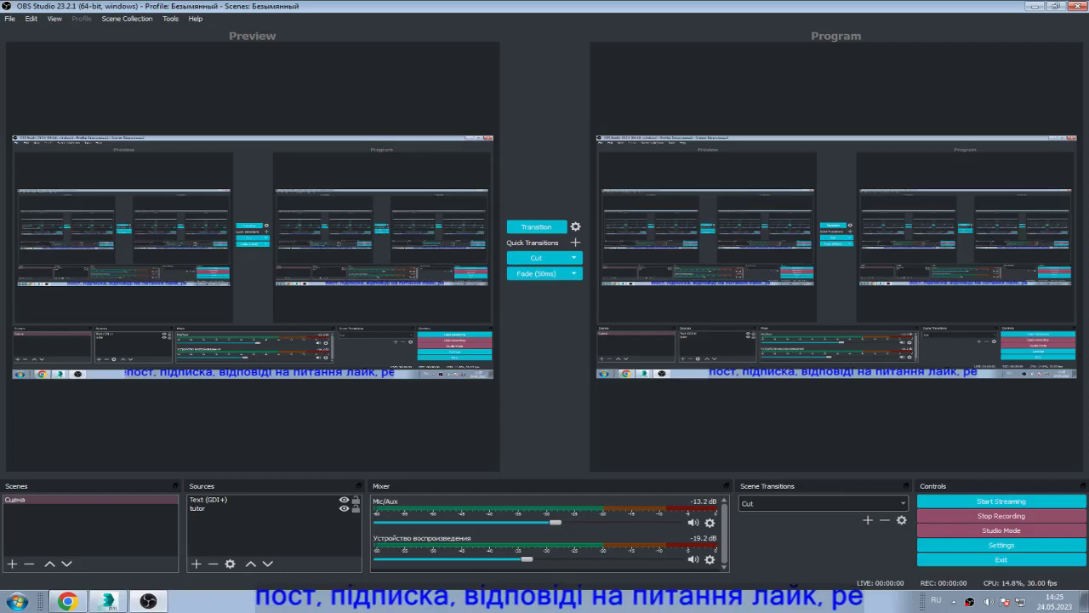
- Switch from OBS Studio to the 3ds Max scene with the armoured vehicle
key("alt+Tab")
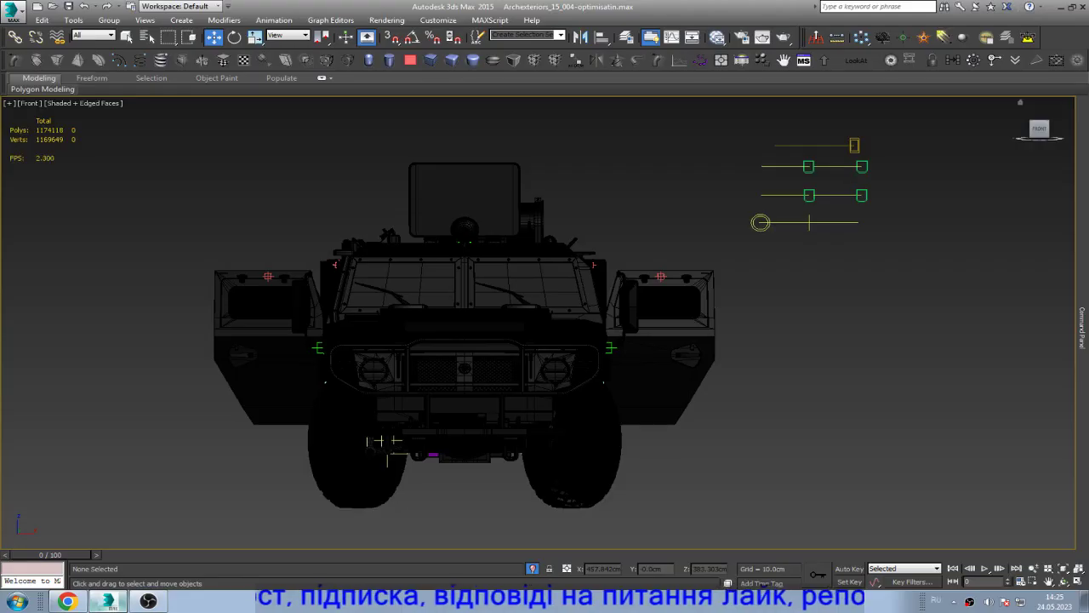
- Select the vehicle group and open it for editing
left_click(380, 441)
left_click(109, 19)
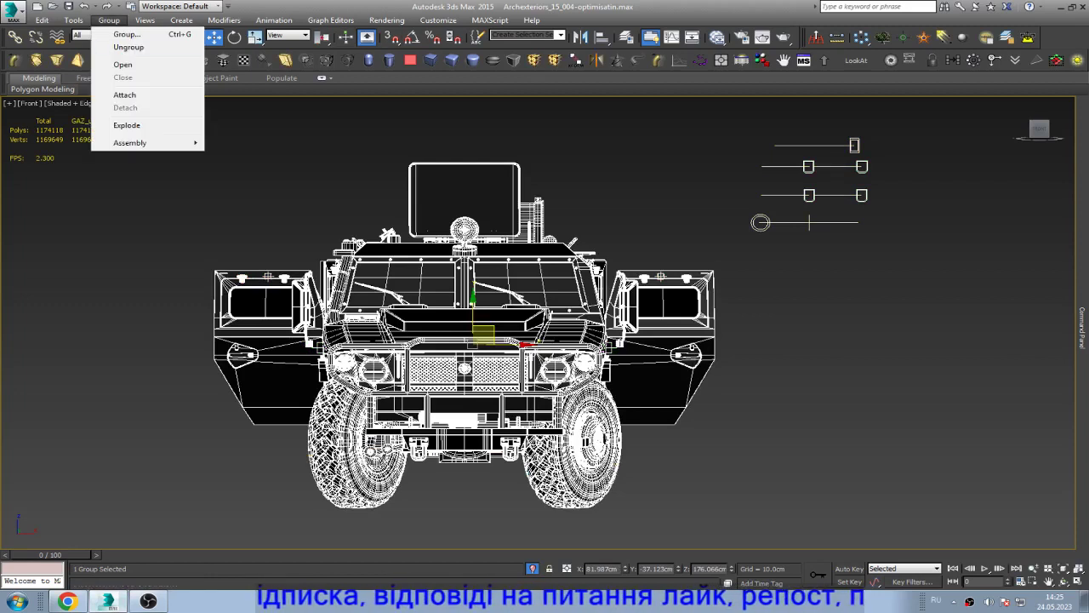
left_click(123, 63)
scroll(855, 145, "up", 4)
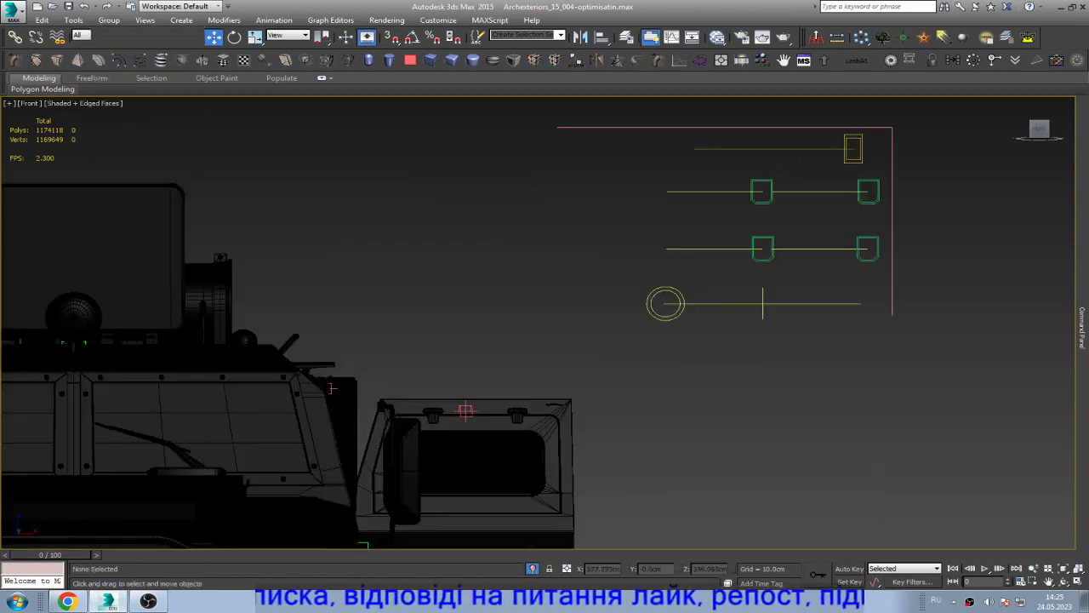
- Slide the right third-line rectangle and Rectangle003 left along their slider lines
left_click(868, 247)
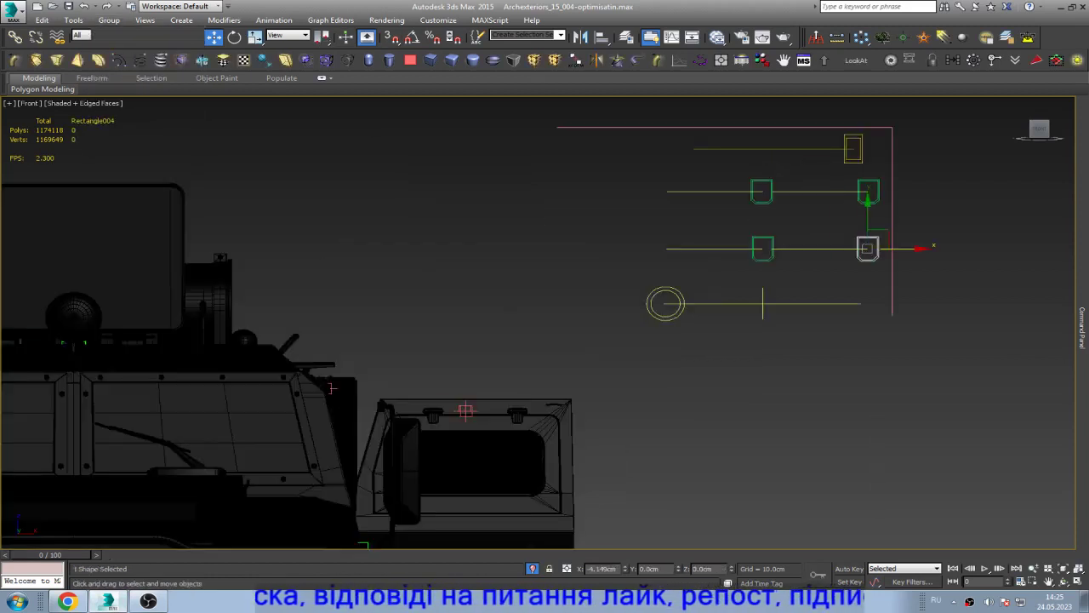
left_click_drag(868, 247, 772, 248)
scroll(772, 249, "up", 5)
left_click(709, 255)
scroll(857, 221, "down", 2)
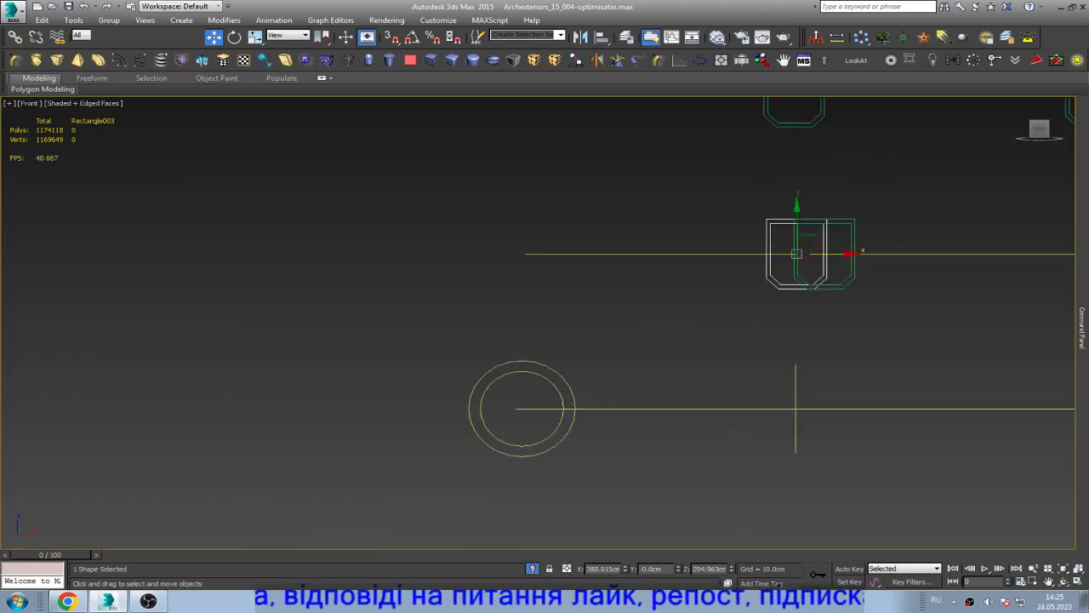
scroll(945, 245, "down", 3)
left_click_drag(892, 245, 798, 245)
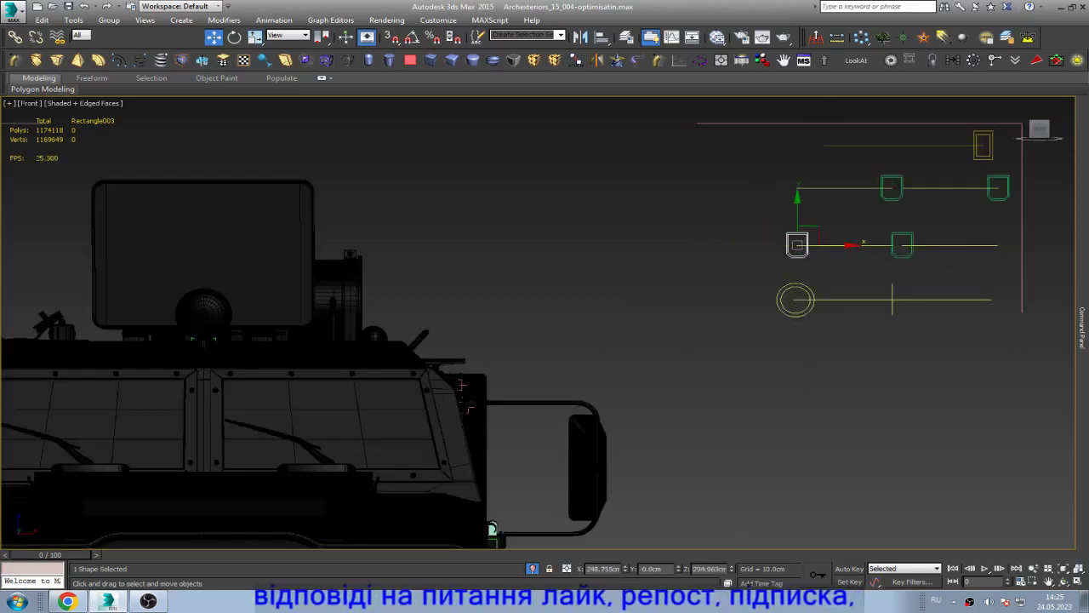
- Slide Rectangle005, its neighbouring rectangle and roof control Rectangle007 left along their lines
left_click(892, 187)
left_click_drag(892, 187, 797, 187)
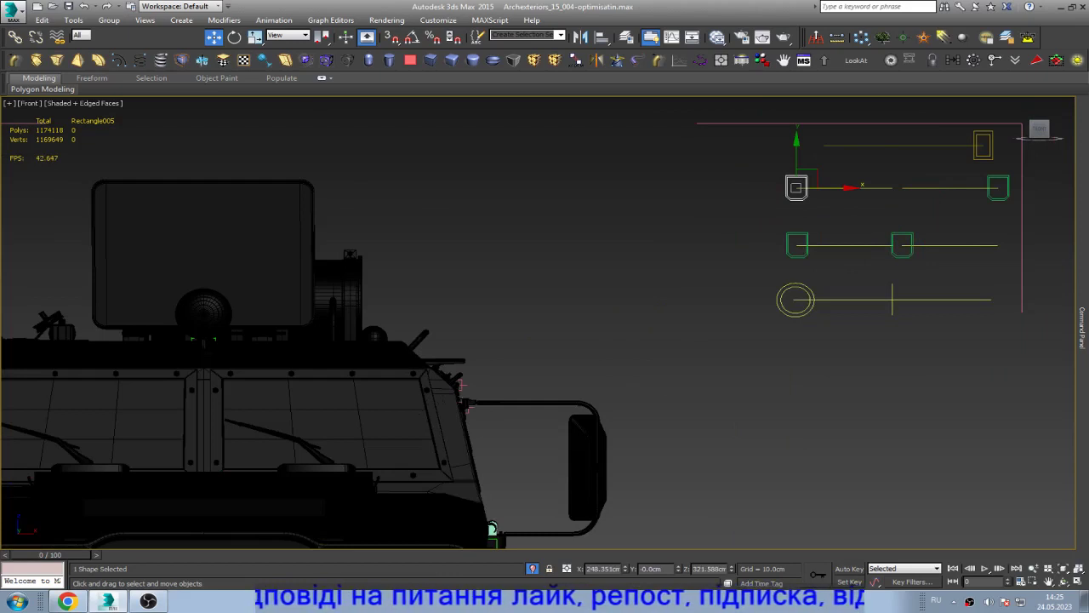
left_click(998, 187)
left_click_drag(999, 187, 903, 187)
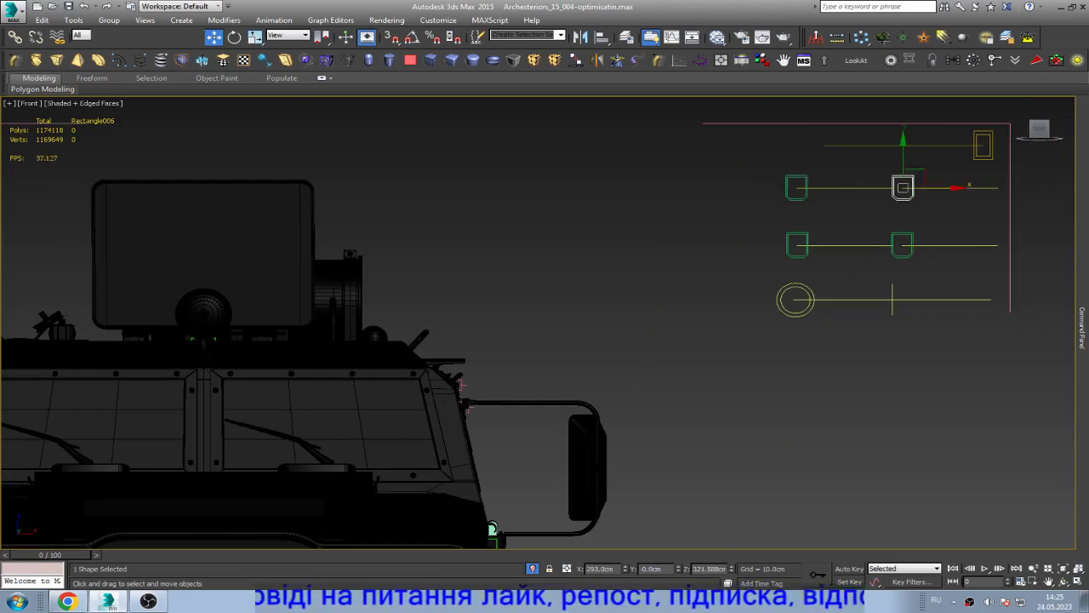
left_click(983, 145)
left_click_drag(983, 145, 825, 144)
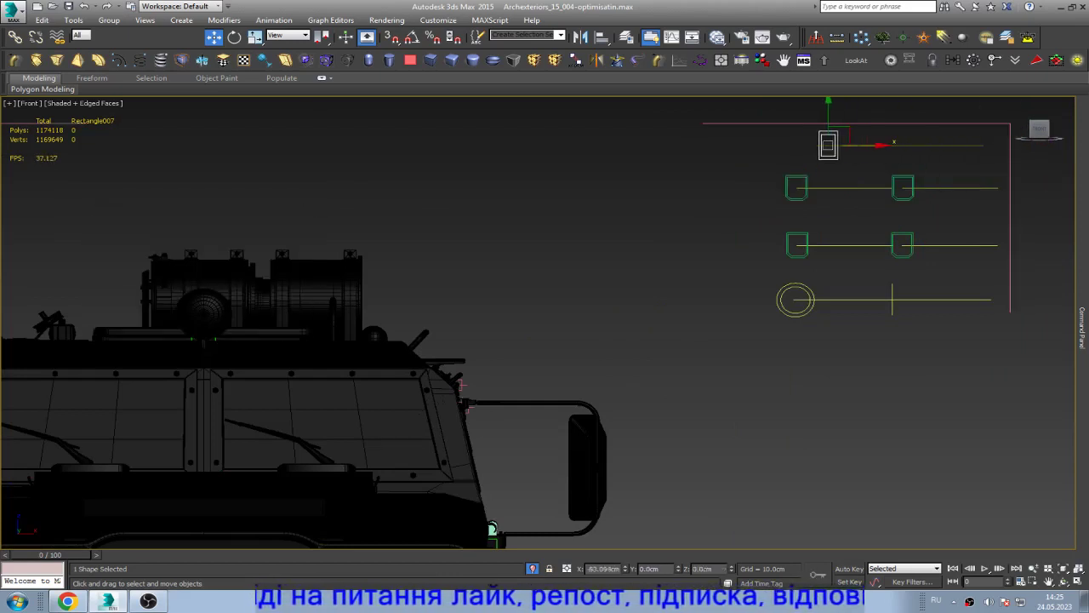
scroll(460, 408, "down", 5)
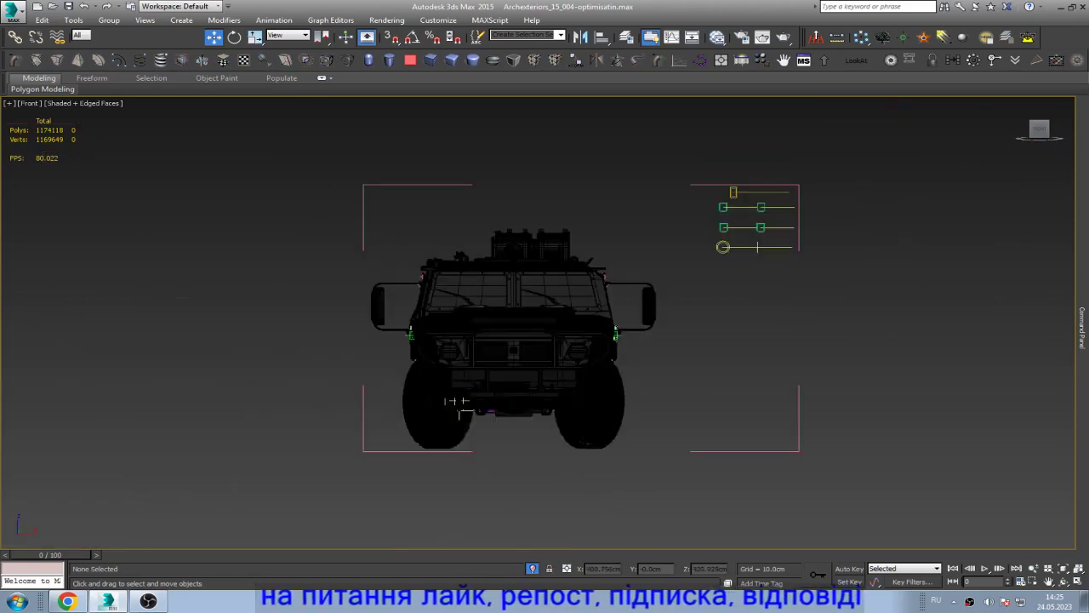
- Select all vehicle parts, close the GAZ_ua group, and exit Isolate Selection
left_click_drag(867, 126, 327, 477)
left_click(109, 20)
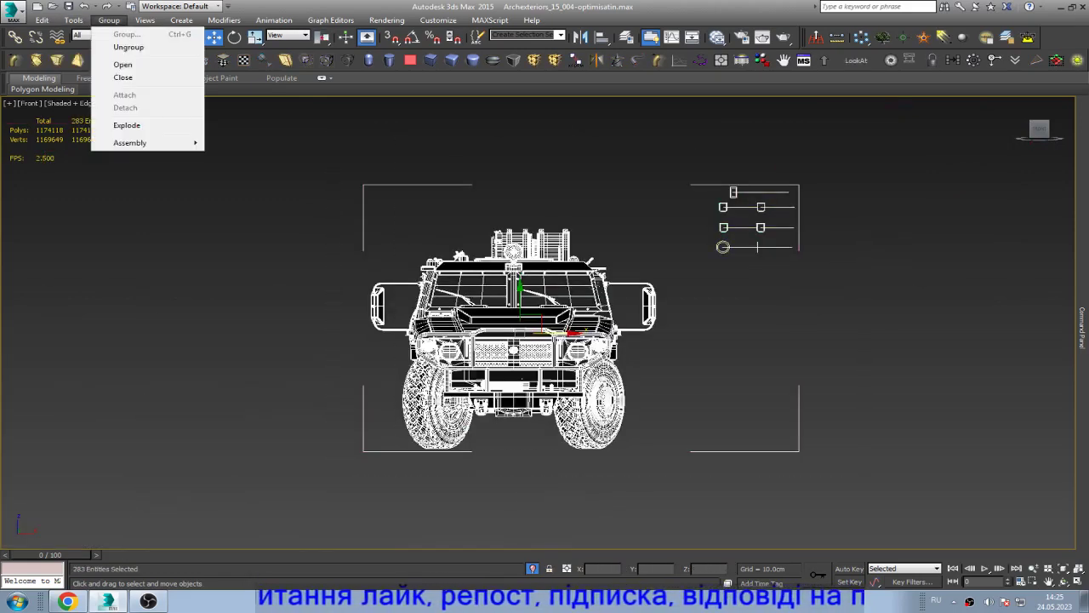
left_click(123, 77)
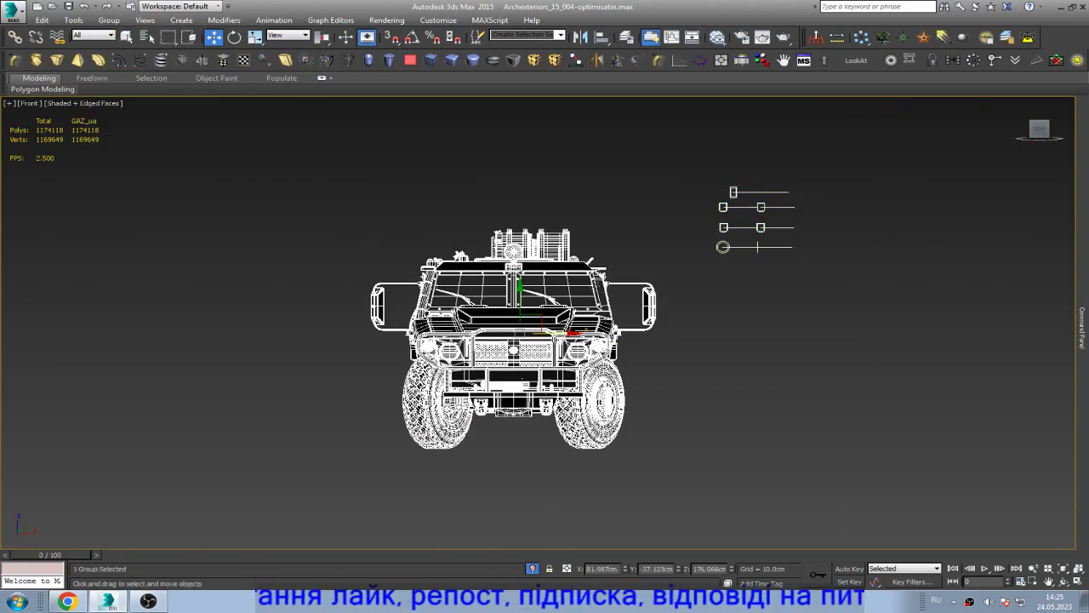
scroll(298, 272, "down", 2)
scroll(236, 253, "down", 2)
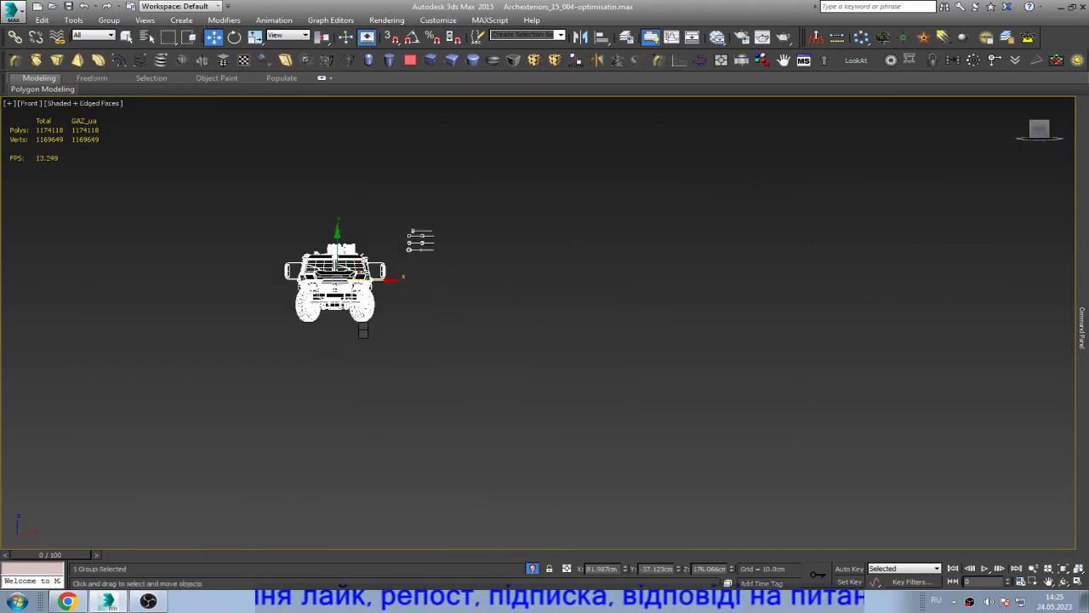
key("alt+q")
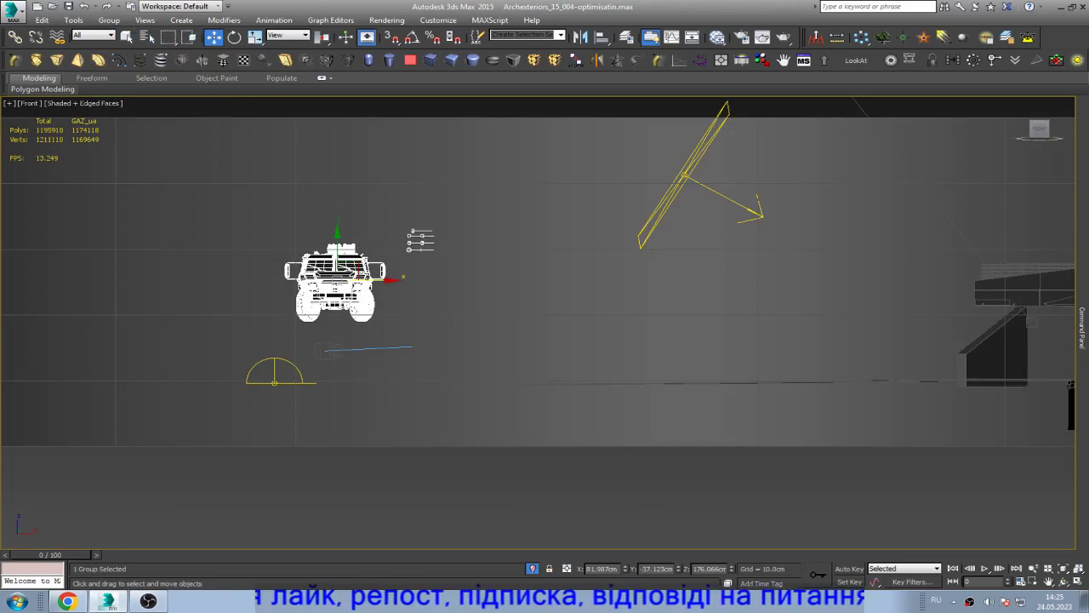
- Move the vehicle right and down onto the street, to X 1691.598 cm, Z -49.587 cm
left_click_drag(388, 280, 964, 280)
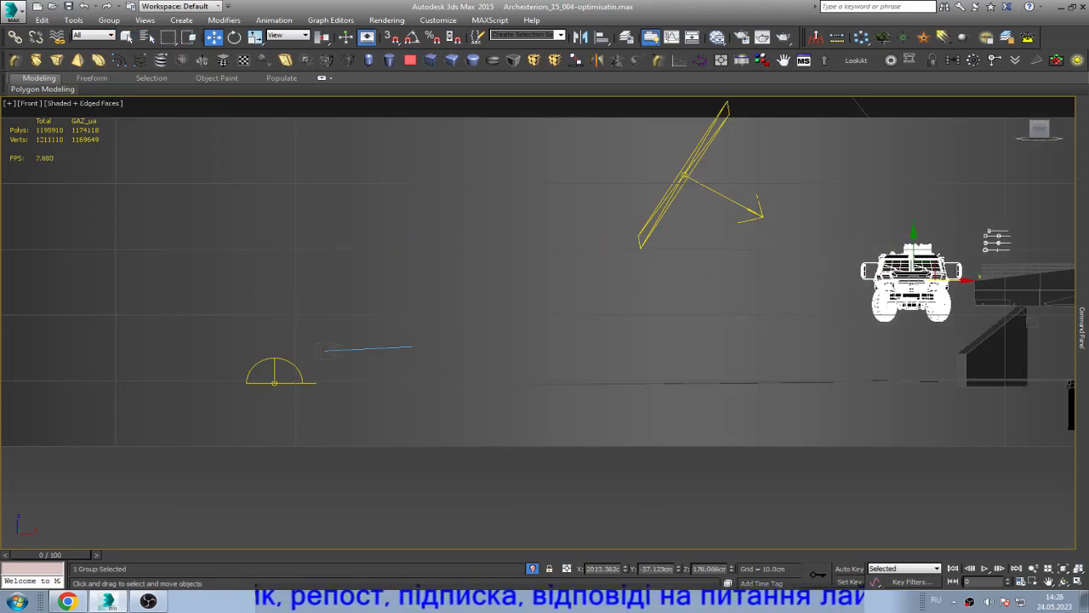
scroll(957, 366, "up", 3)
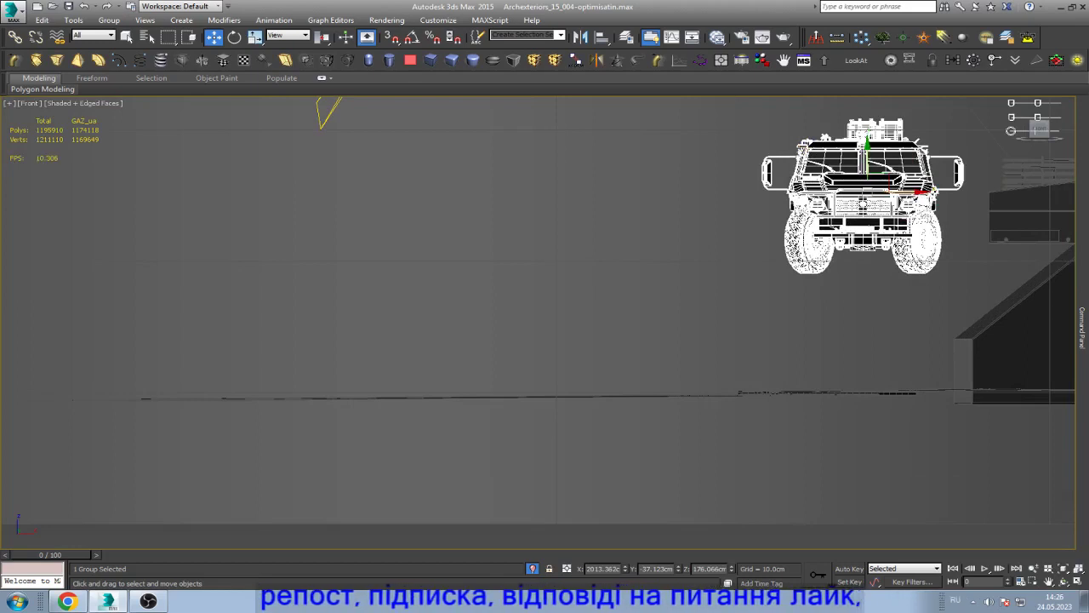
mouse_move(868, 166)
left_mouse_down()
mouse_move(869, 289)
mouse_move(676, 286)
left_mouse_up()
scroll(718, 319, "up", 4)
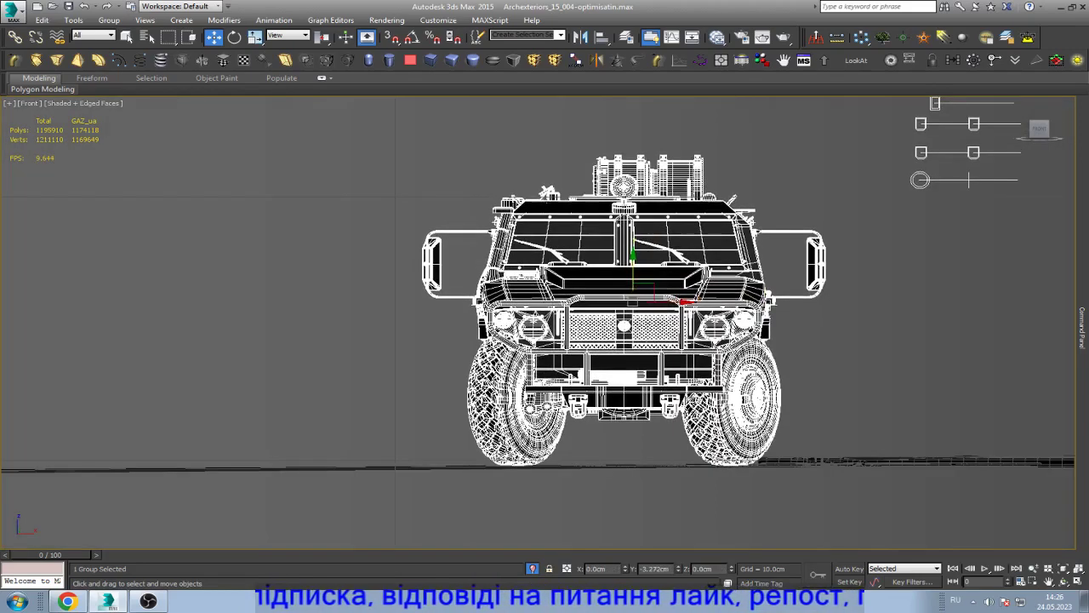
left_click_drag(632, 298, 632, 298)
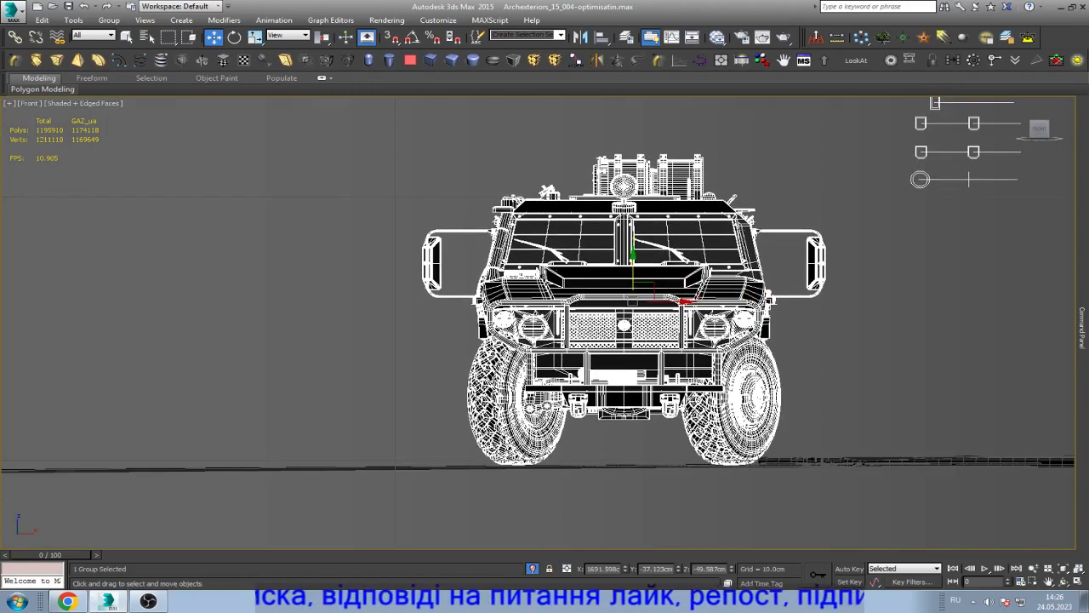
- In VRayPhysicalCamera01 with safe frame on, slide the vehicle left and angle it toward the camera
key("c")
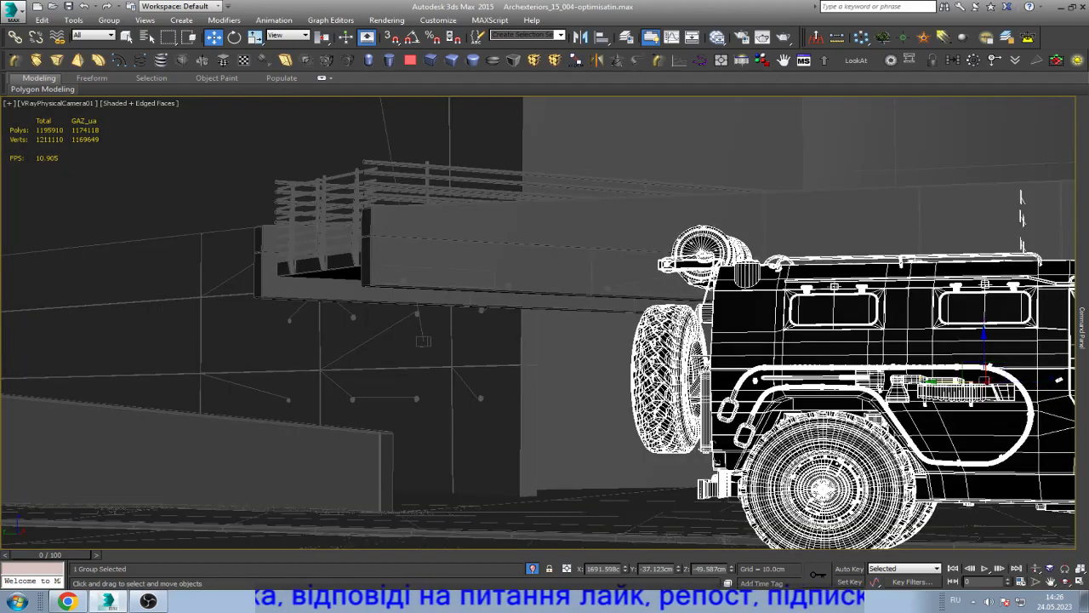
left_click_drag(984, 374, 512, 380)
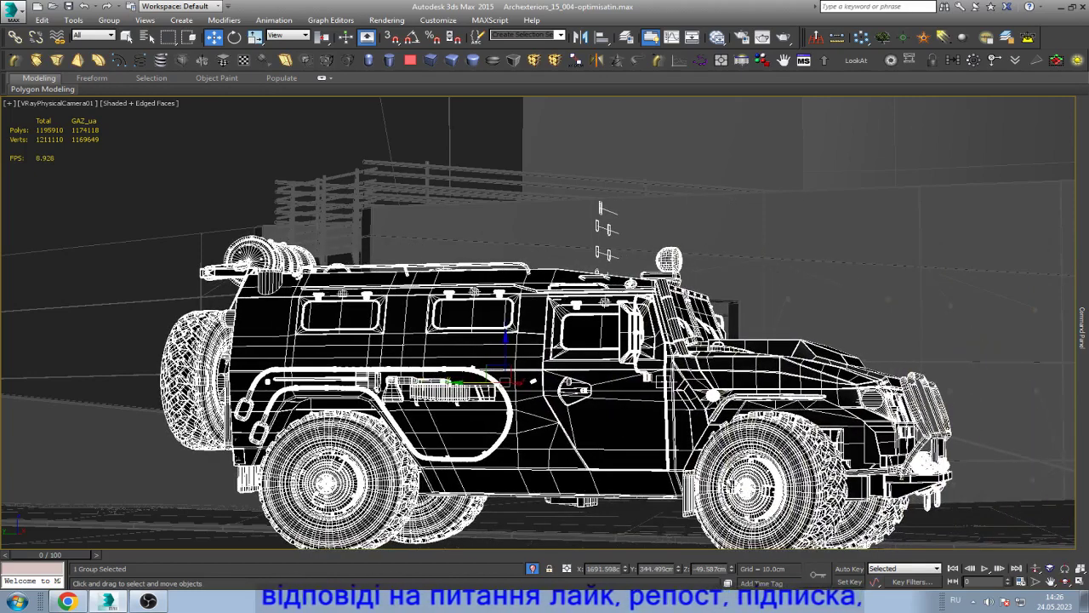
key("shift+f")
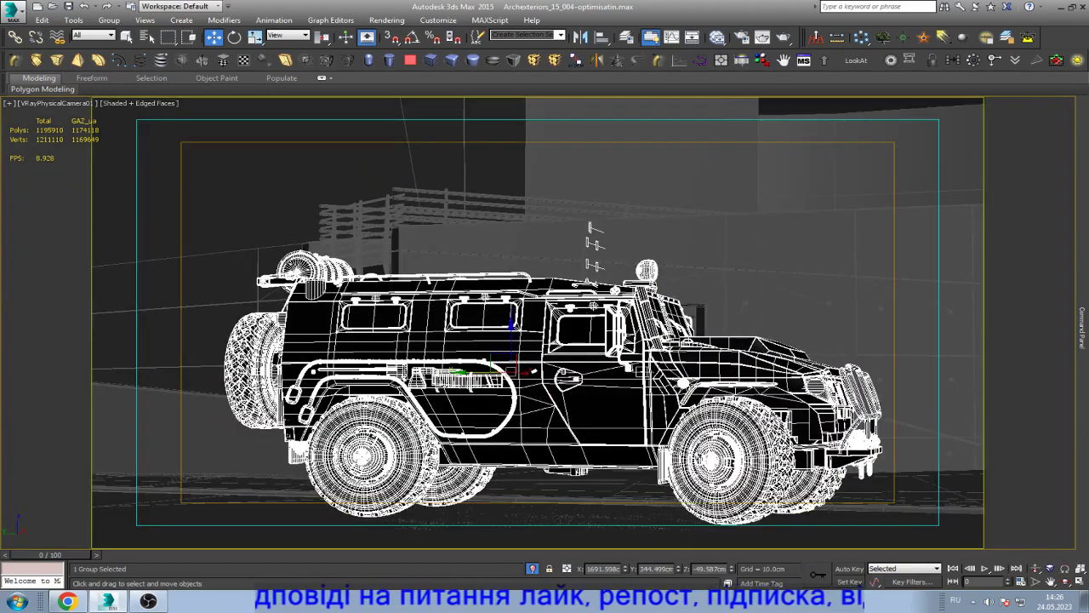
key("e")
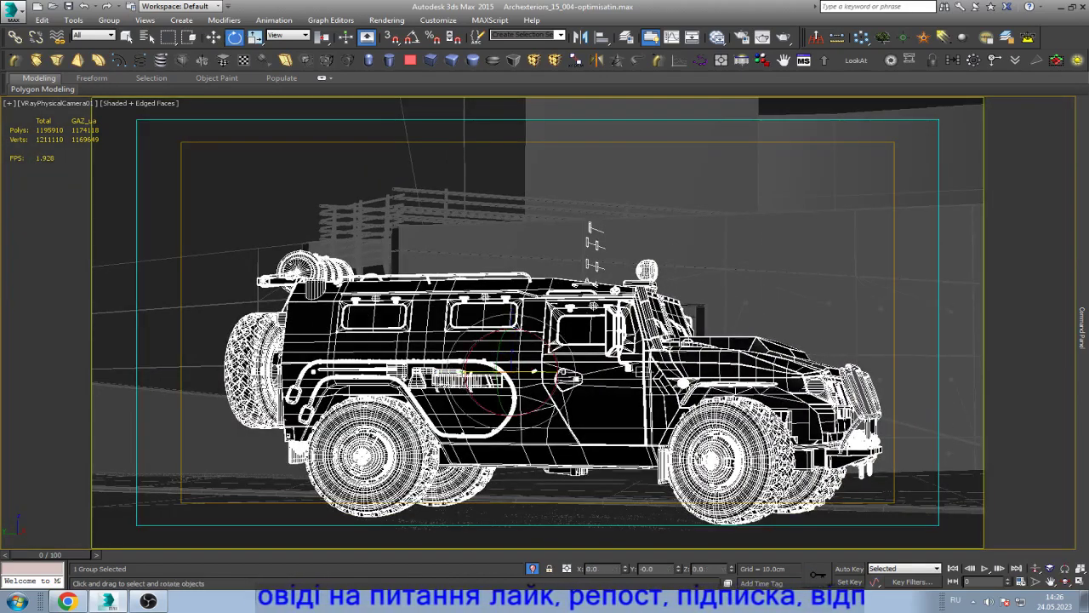
left_click_drag(534, 371, 476, 374)
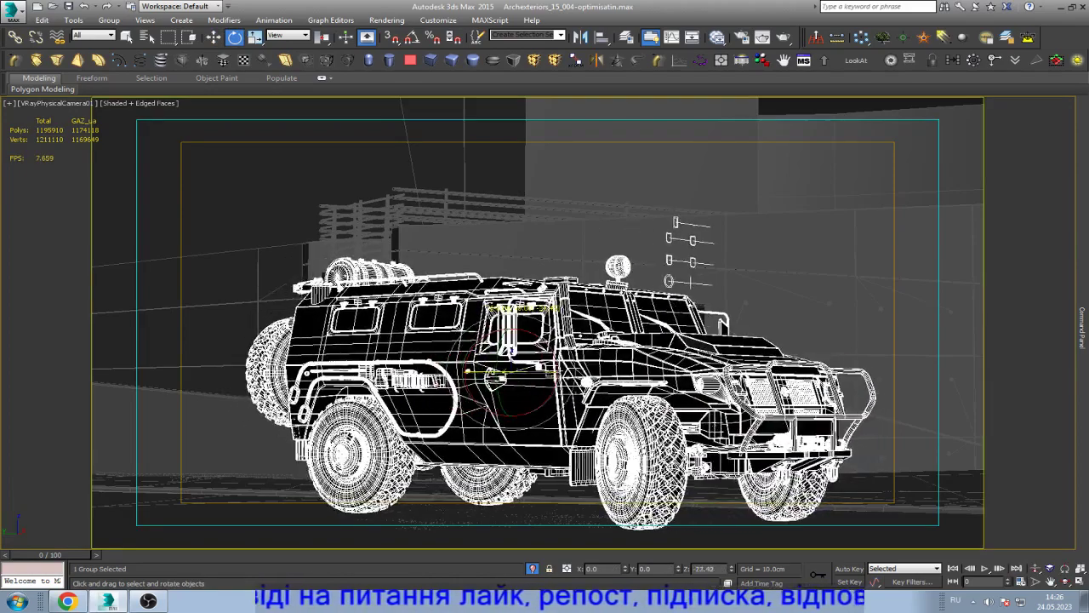
- Slide the vehicle to X 1463.57 cm, Y 295.884 cm, turn it slightly, and open Environment and Effects
key("w")
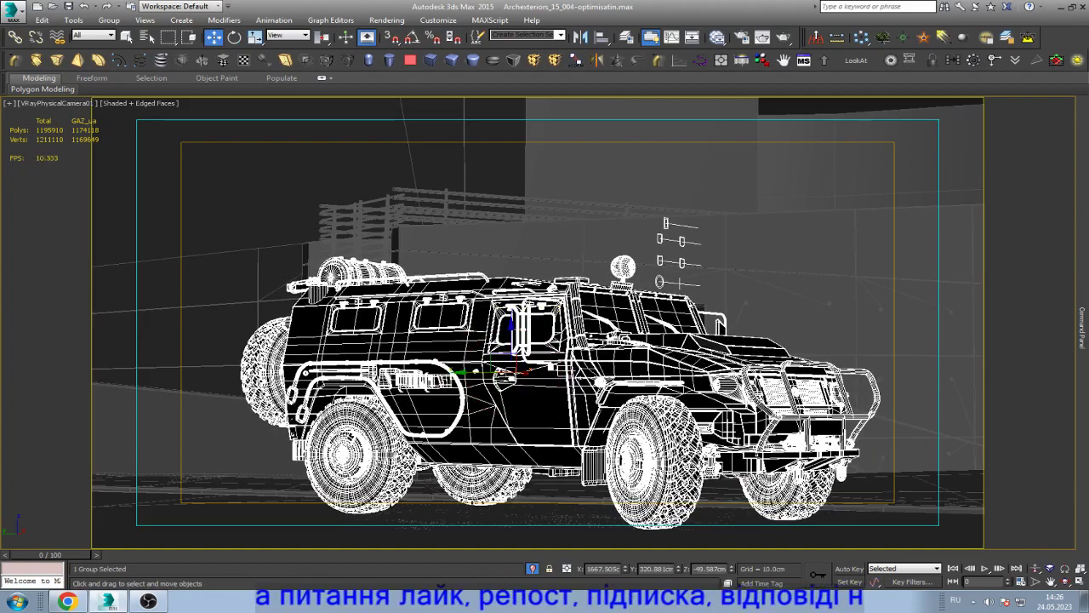
mouse_move(490, 372)
left_mouse_down()
mouse_move(408, 375)
mouse_move(428, 370)
left_mouse_up()
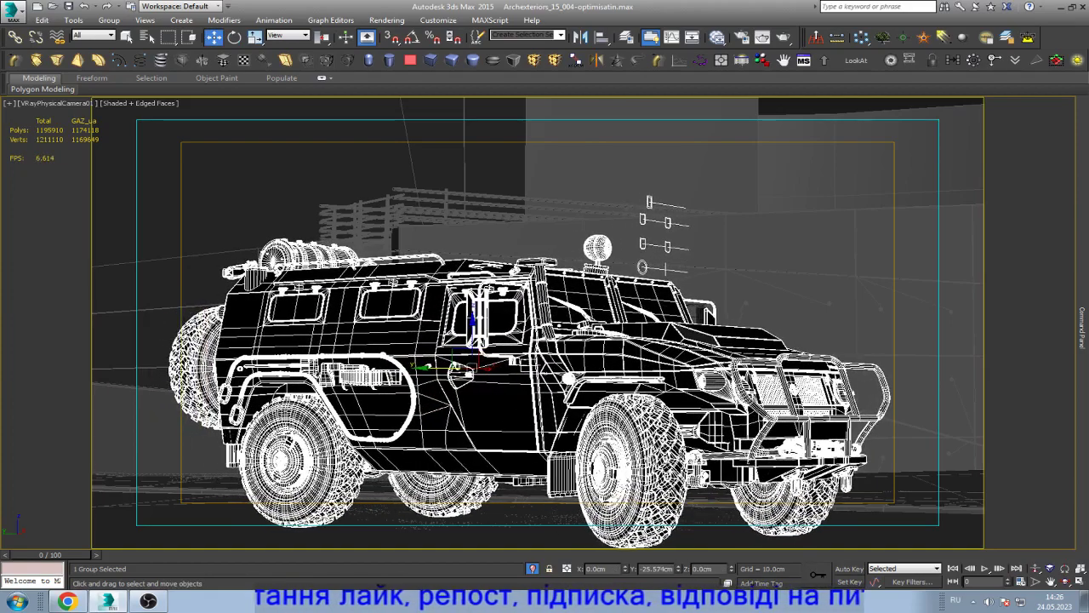
key("e")
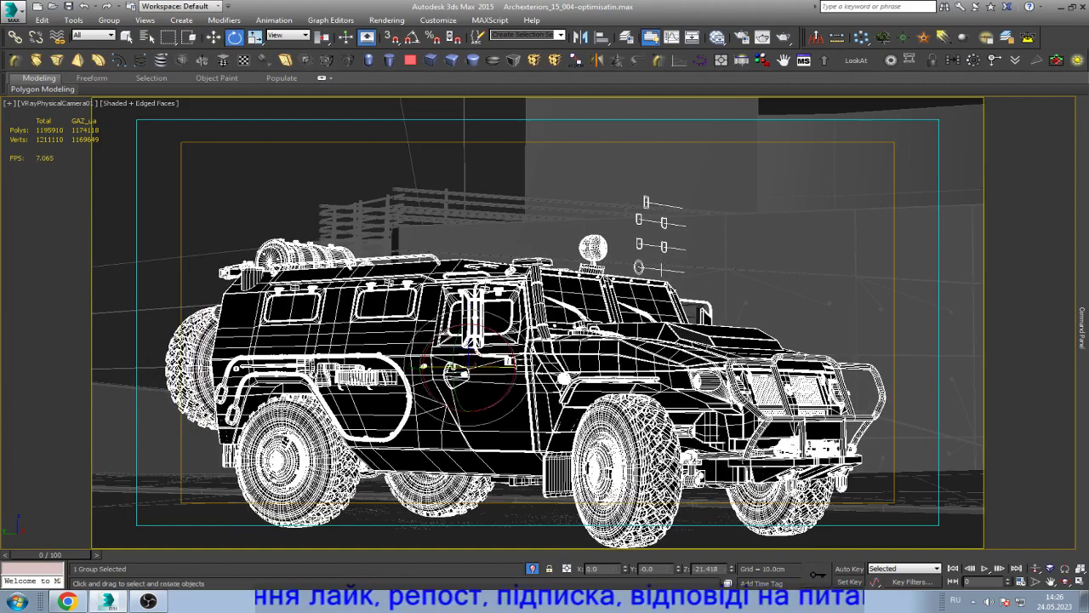
left_click_drag(451, 367, 439, 375)
key("w")
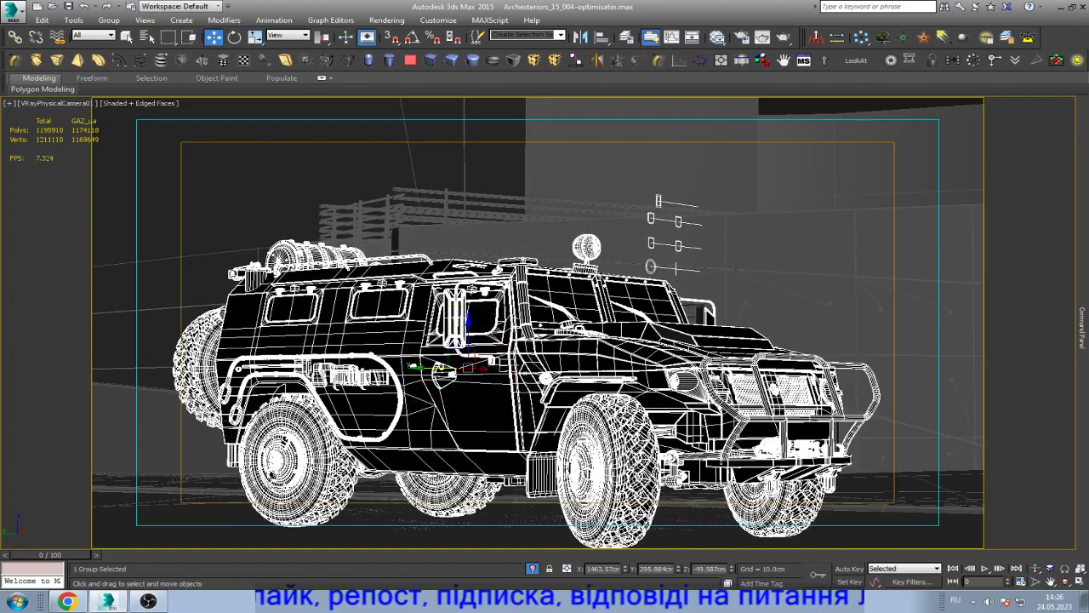
key("8")
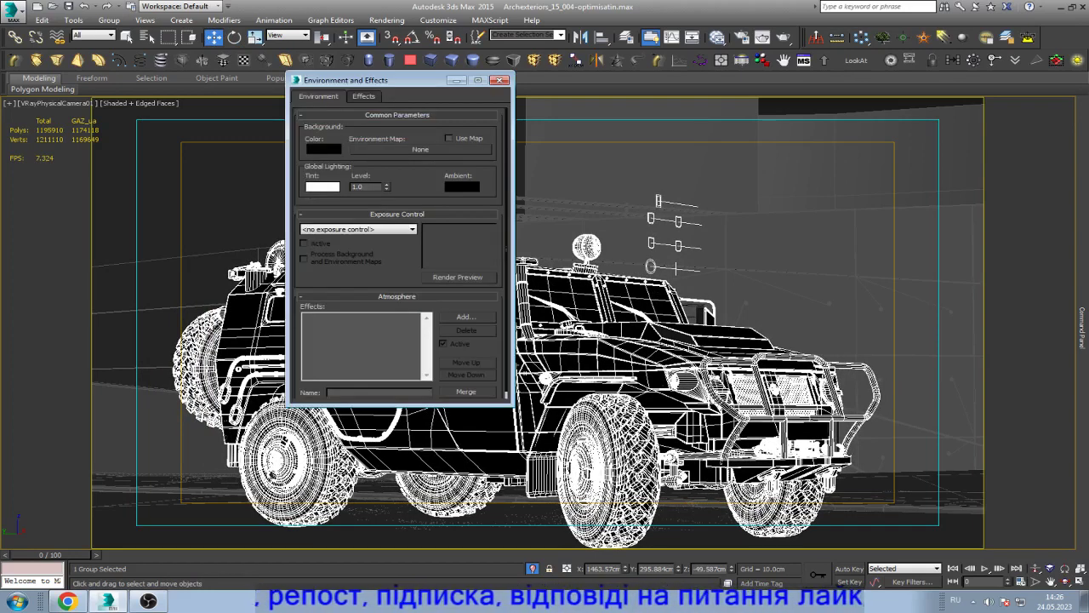
- Close Environment and Effects, switch to Front view without safe frame, and select VRaySun01
left_click(501, 80)
key("f")
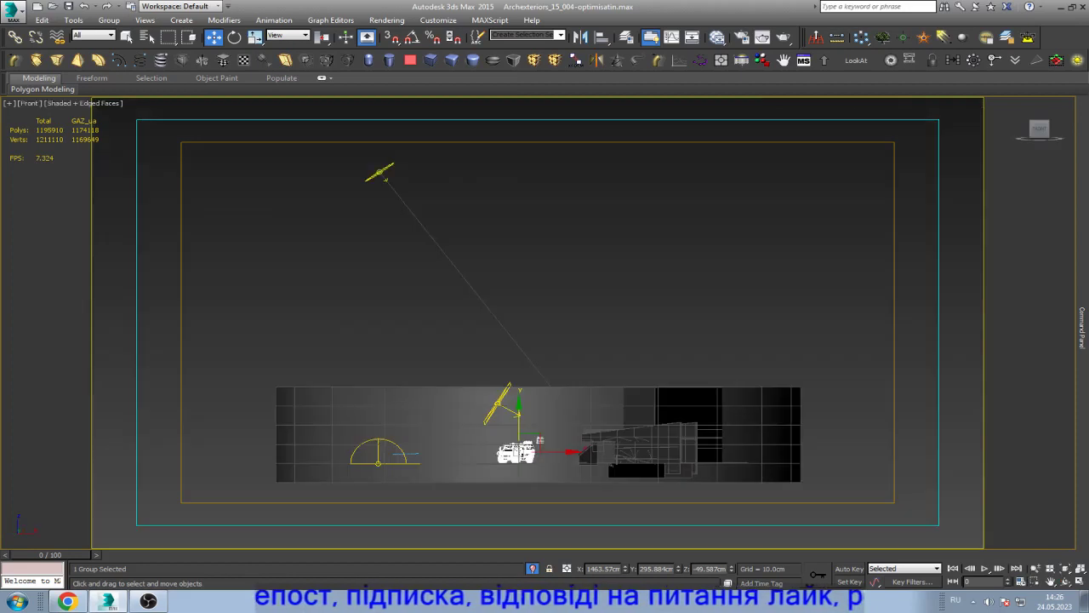
key("ctrl+d")
key("shift+f")
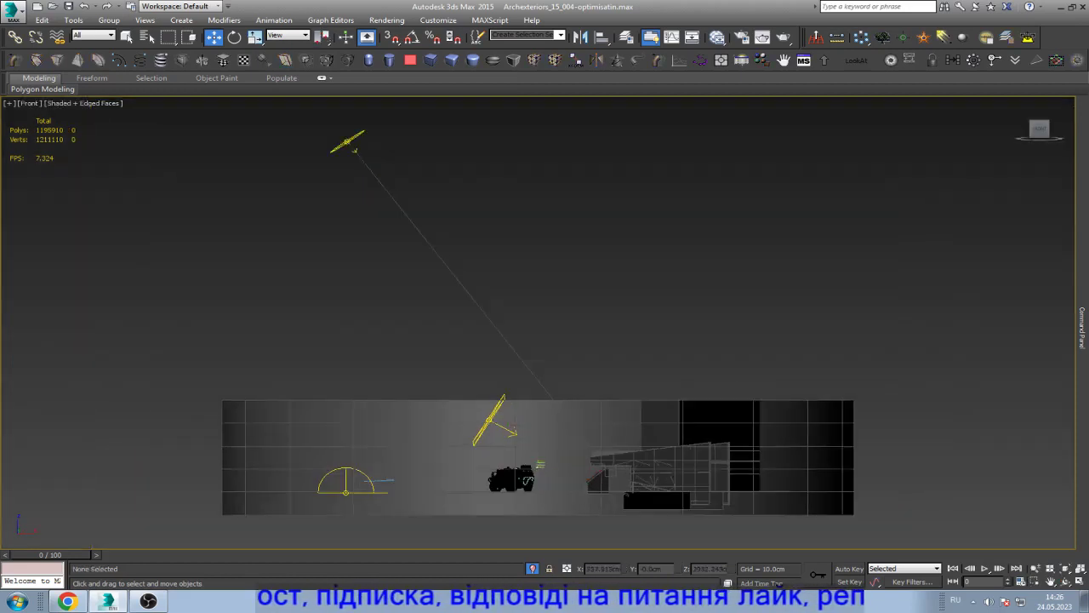
left_click(347, 142)
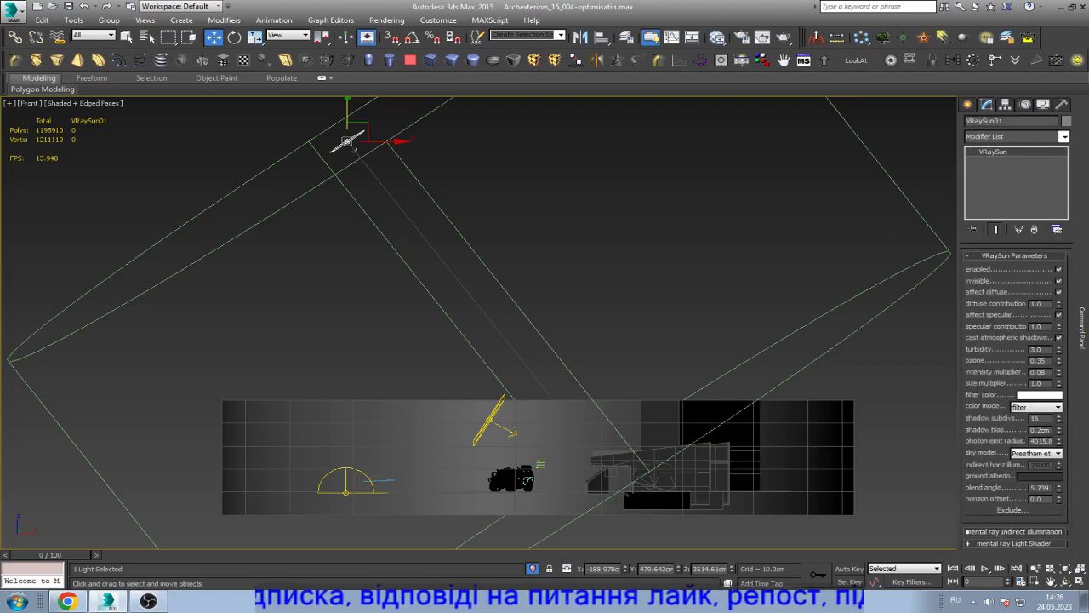
- Give VRaySun01 the CIE Clear sky model and indirect horizontal illumination 42.613, then deselect it
left_click(1040, 476)
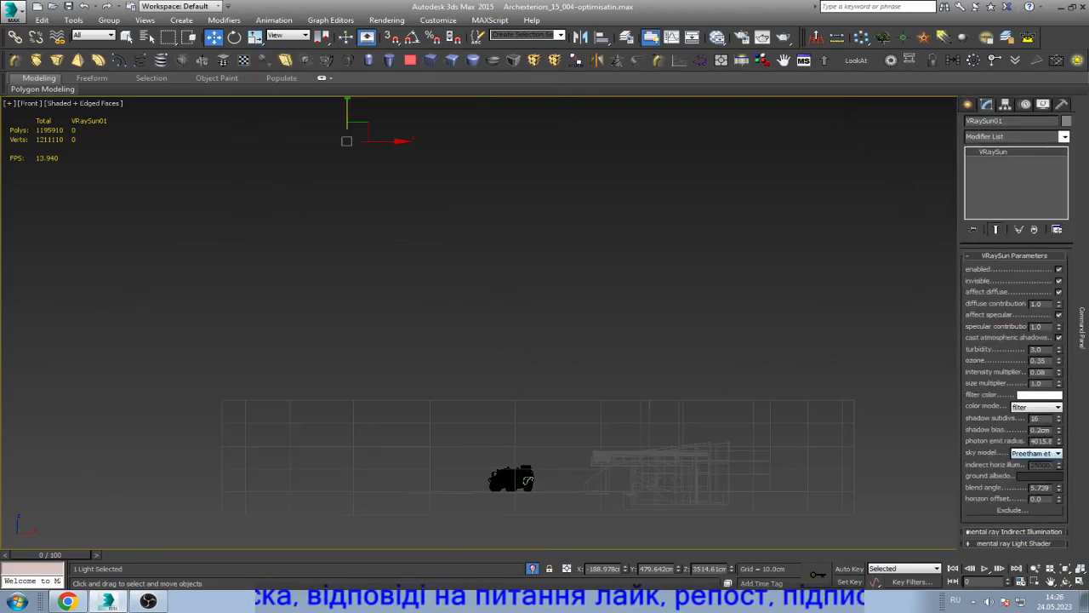
left_click(1035, 452)
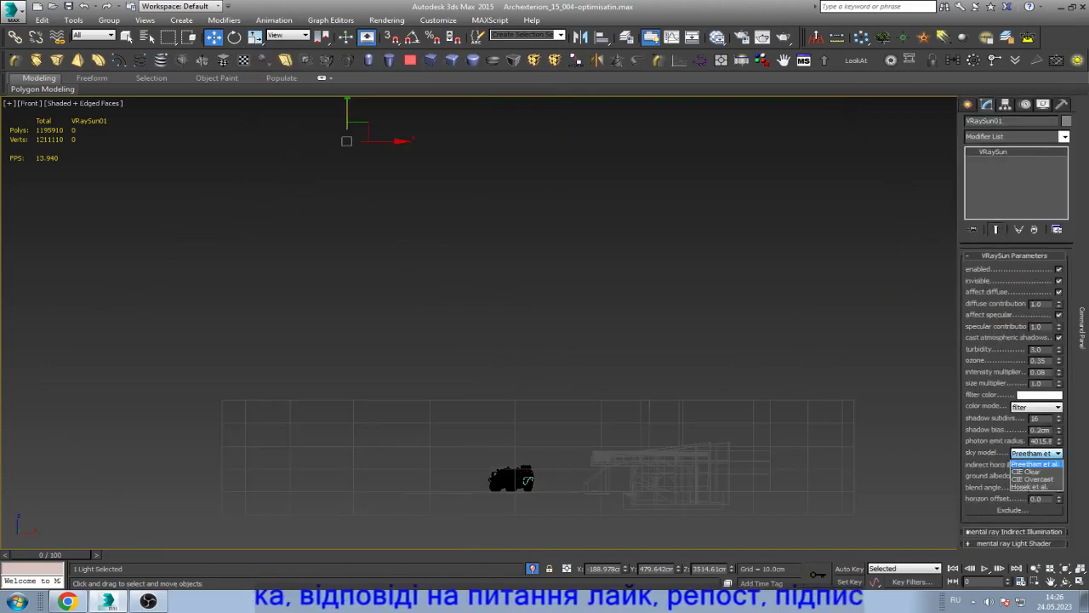
left_click(1035, 471)
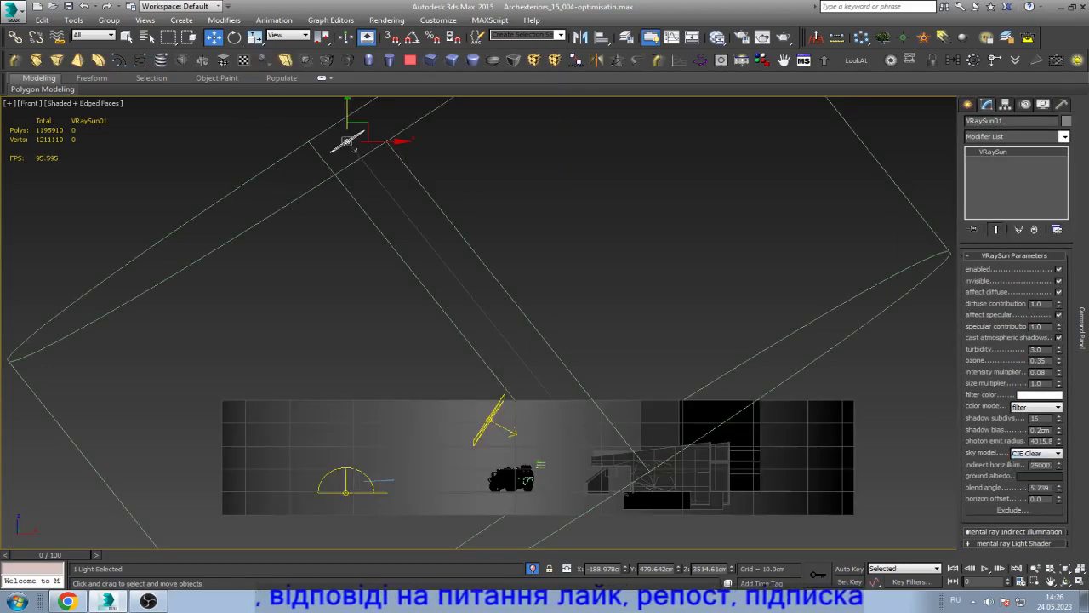
double_click(1040, 465)
type("50000")
key("Return")
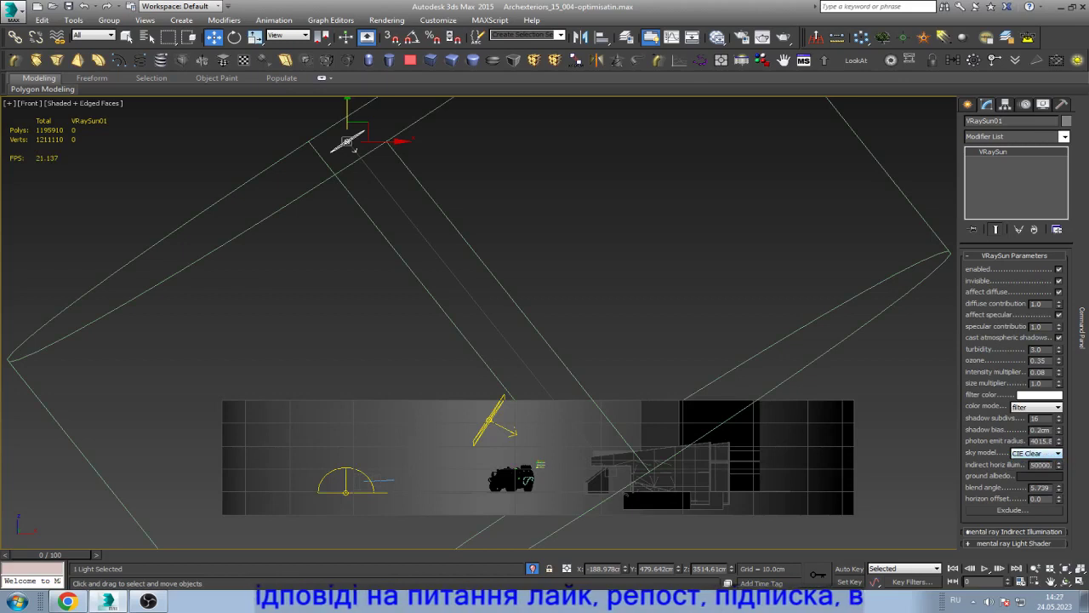
type("0")
key("Return")
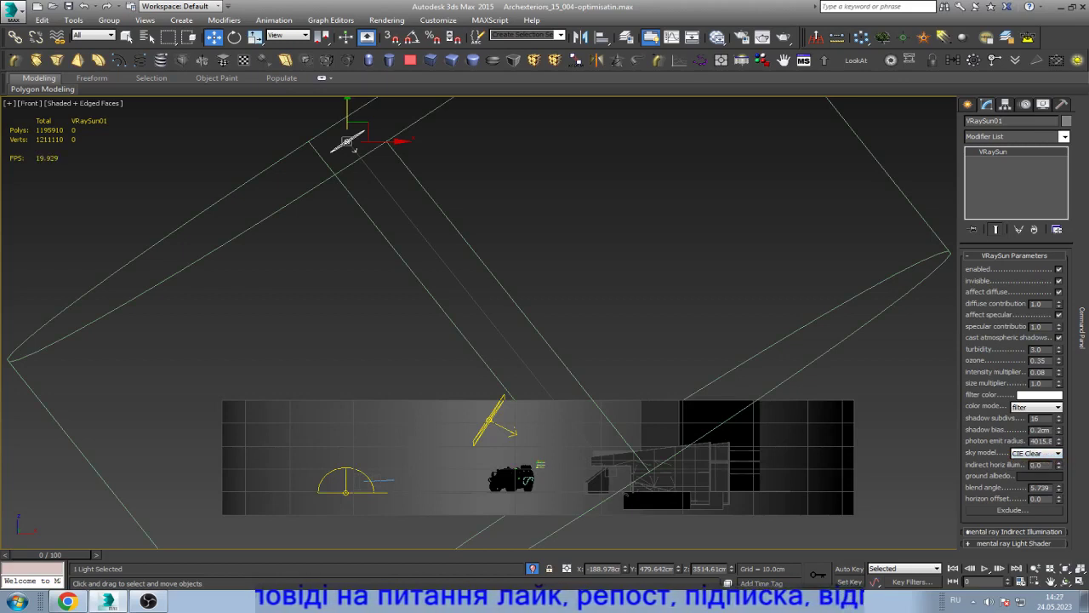
type("2.75")
key("Return")
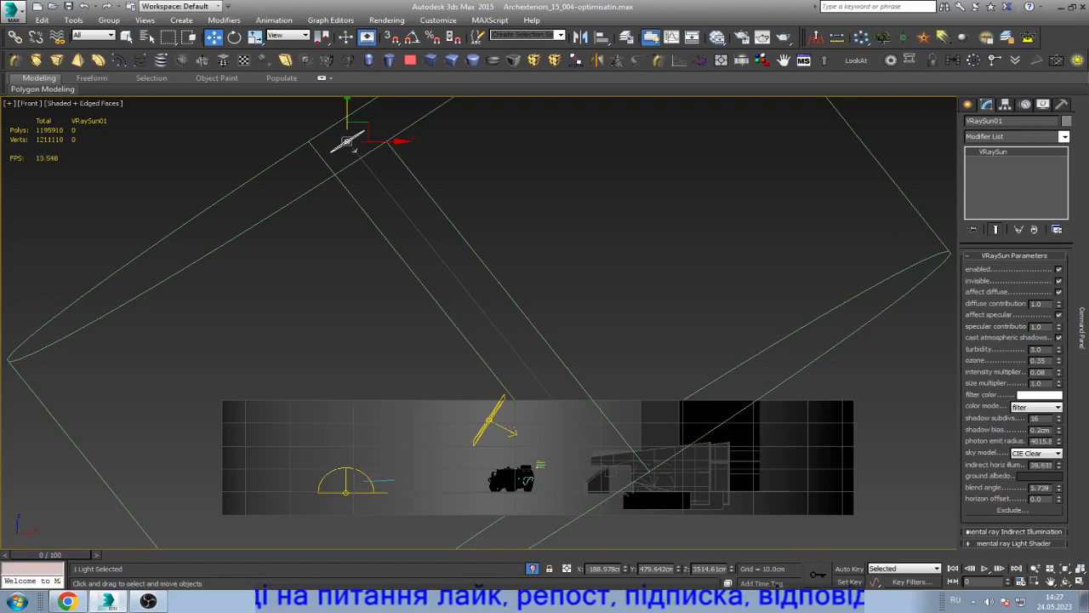
type("42.613")
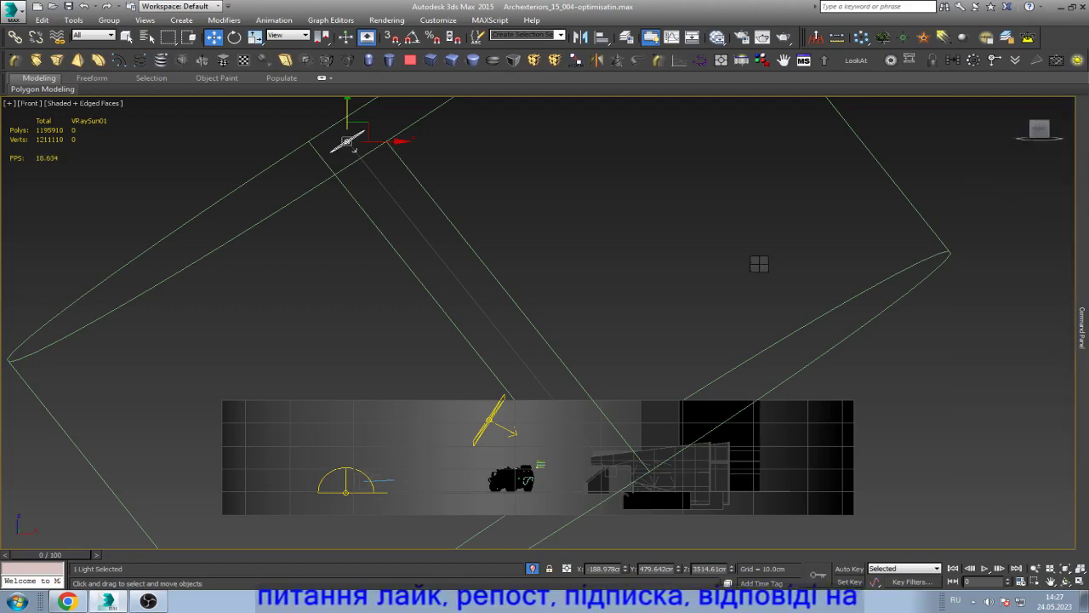
left_click(354, 149)
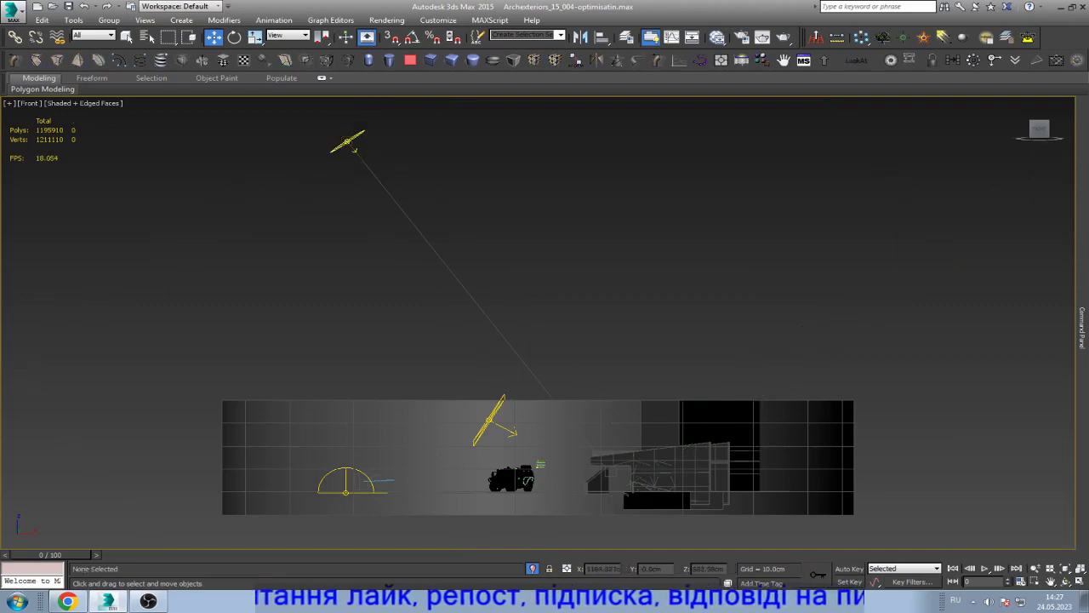
- Shift VRayLight02 left, return to the camera view with safe frame, and open Render Setup
left_click(489, 419)
left_click_drag(490, 420, 431, 420)
key("ctrl+d")
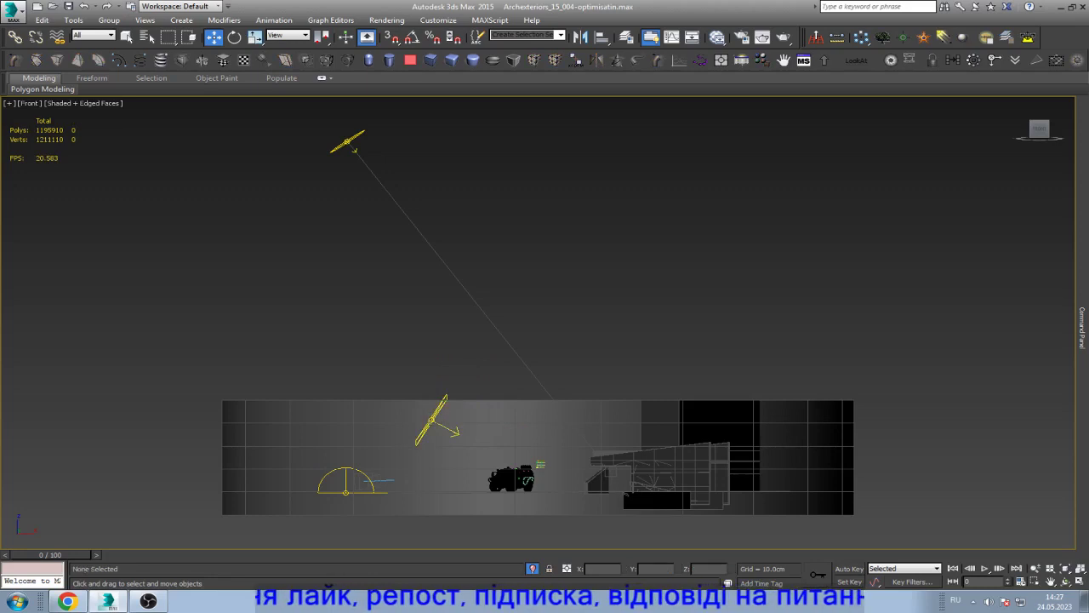
key("c")
key("shift+f")
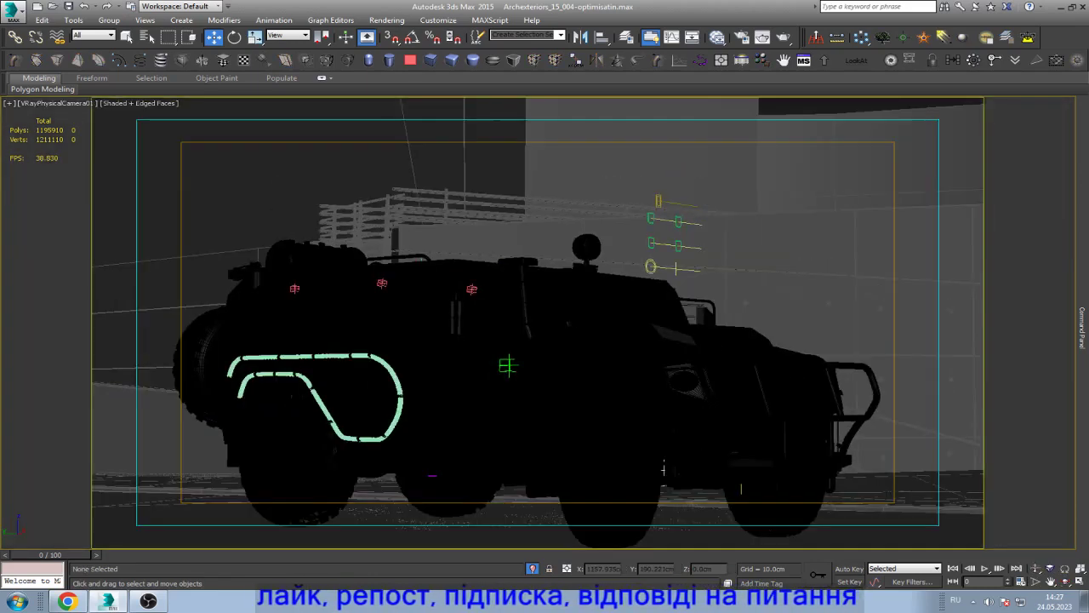
left_click(741, 37)
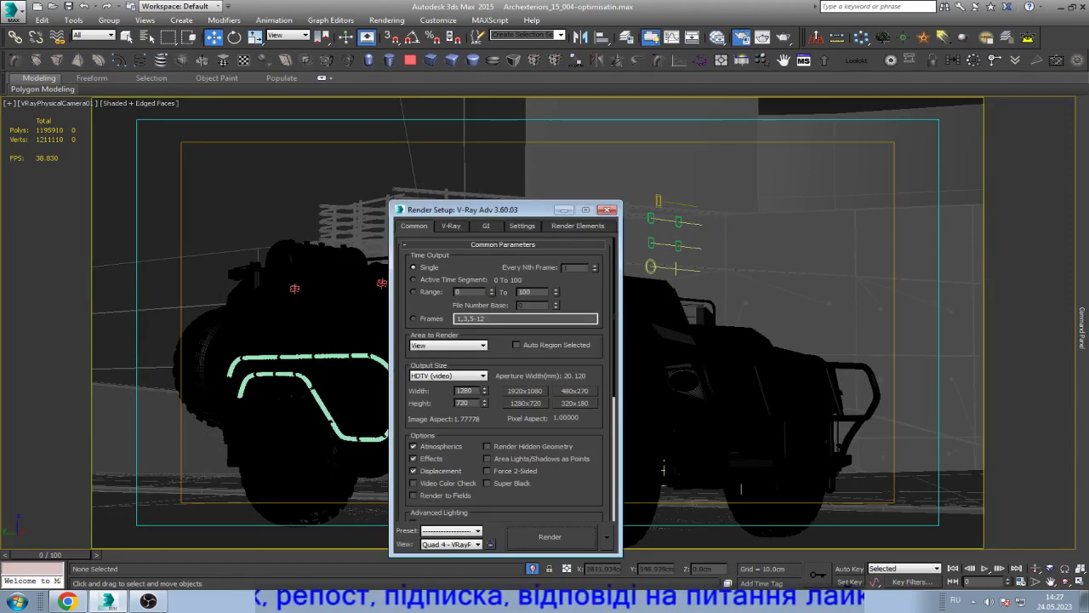
- Set the output size to 480×270 and start the V-Ray render of VRayPhysicalCamera01
left_click(575, 390)
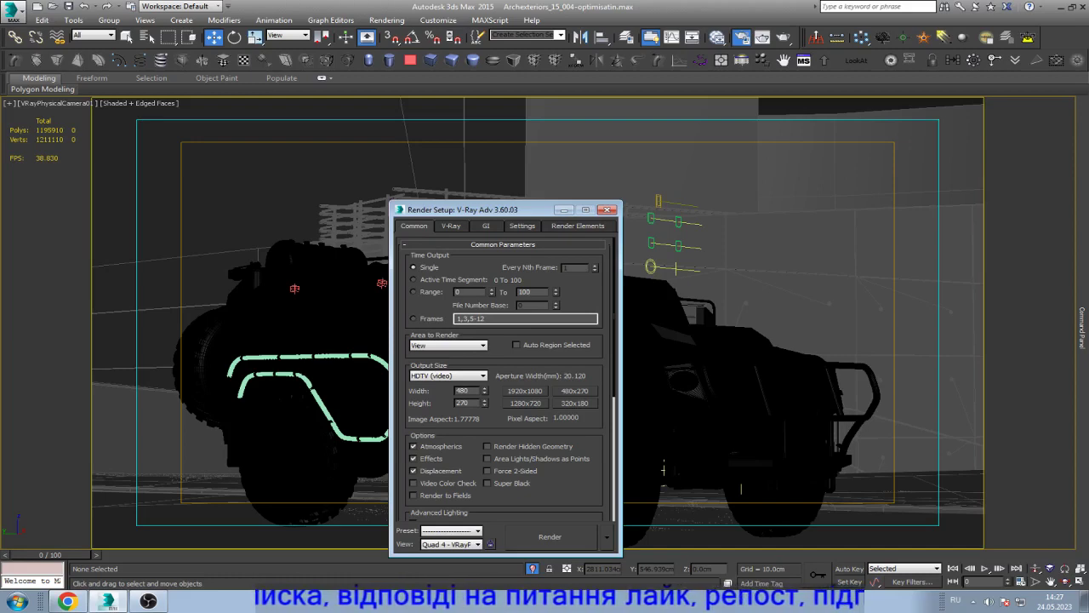
key("shift+q")
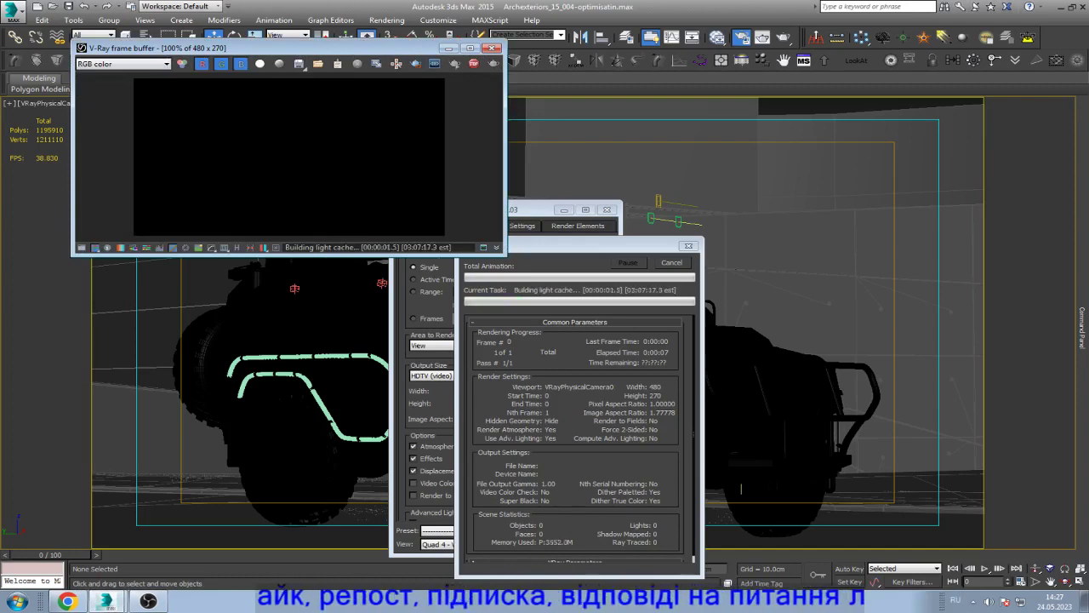
- Move the rendering progress dialog aside while the 480×270 render completes
left_click_drag(561, 245, 759, 233)
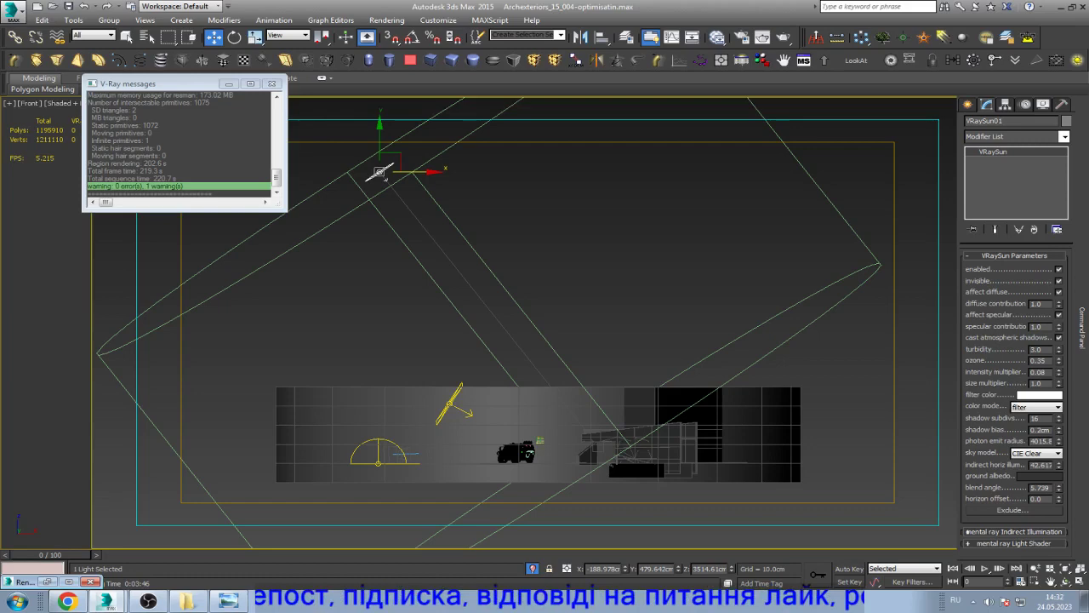
- Select the VRayLight01 dome light, showing its multiplier 55.0 and HDRI sky map
key("ctrl+z")
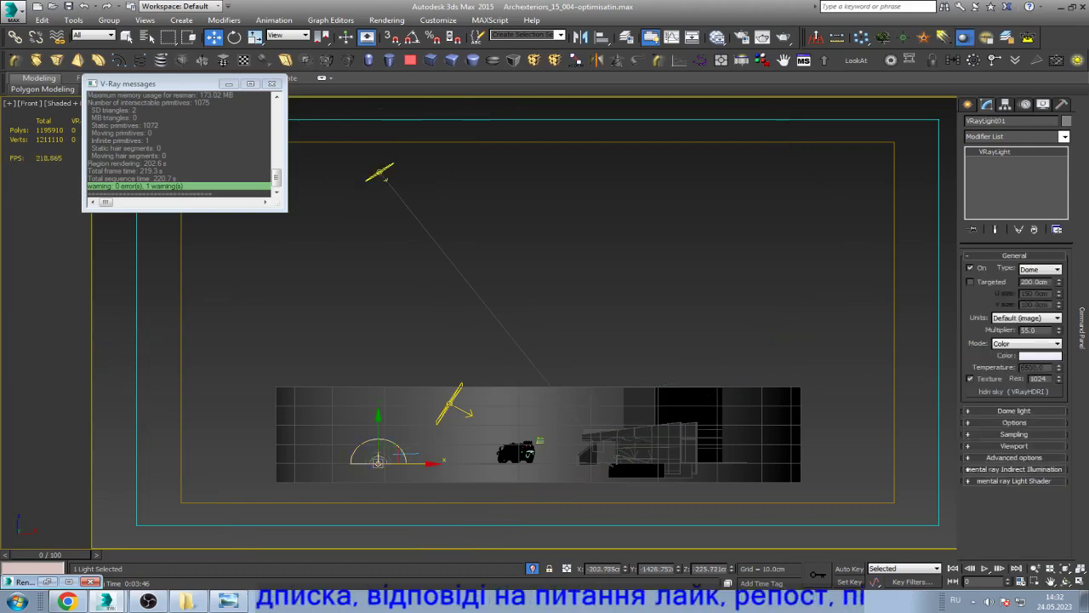